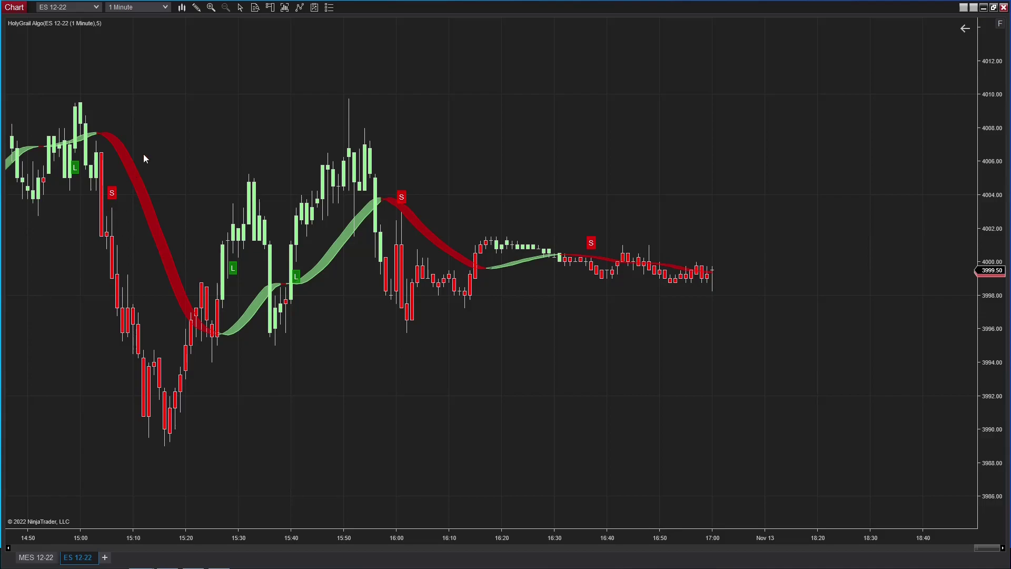
# Step: Show the bar interval choices for the 1-minute ES 12-22 chart
pyautogui.click(165, 7)
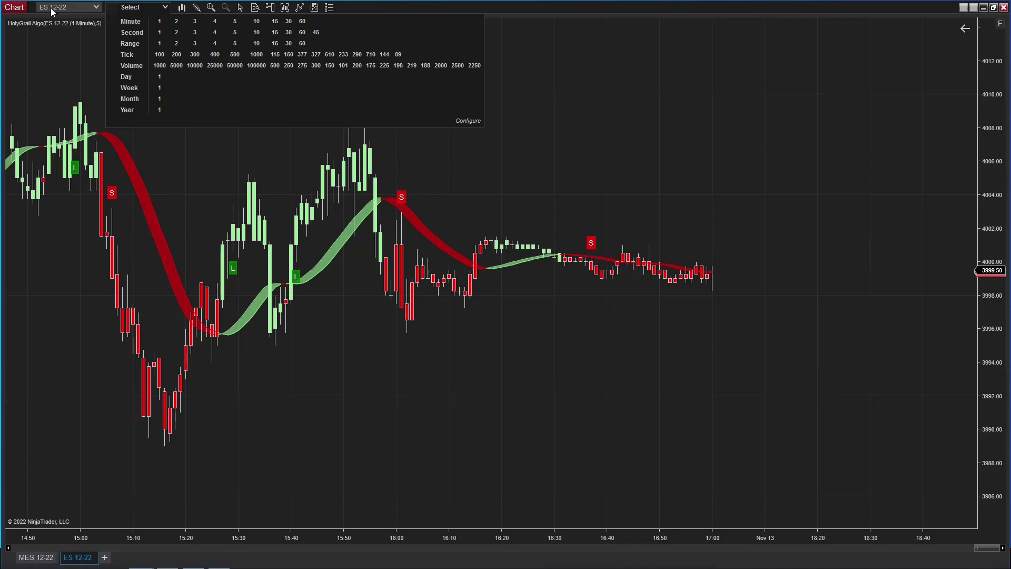
# Step: Switch the ES 12-22 chart to 377 Tick bars, then bring the interval choices back up
pyautogui.click(304, 55)
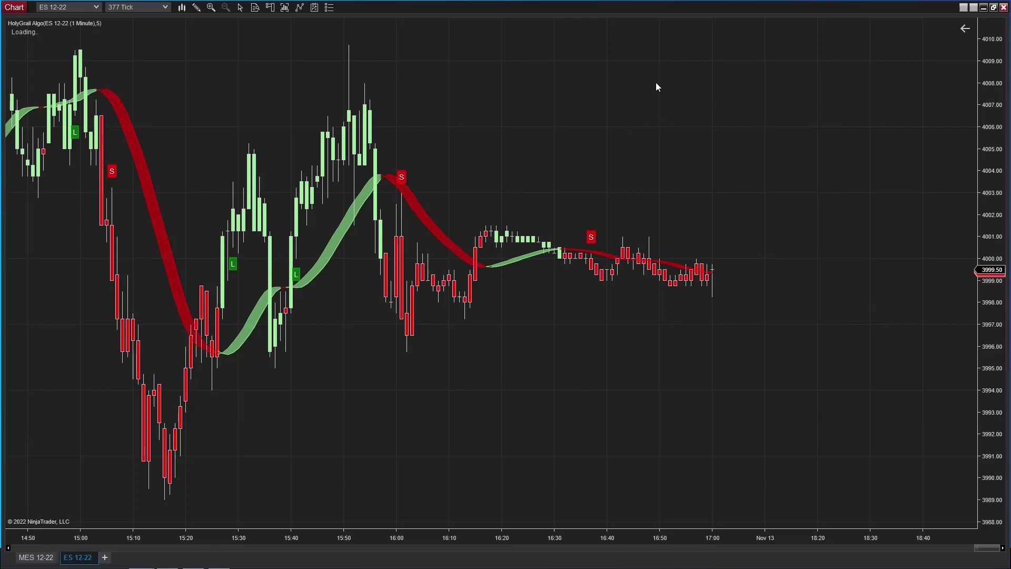
pyautogui.click(166, 8)
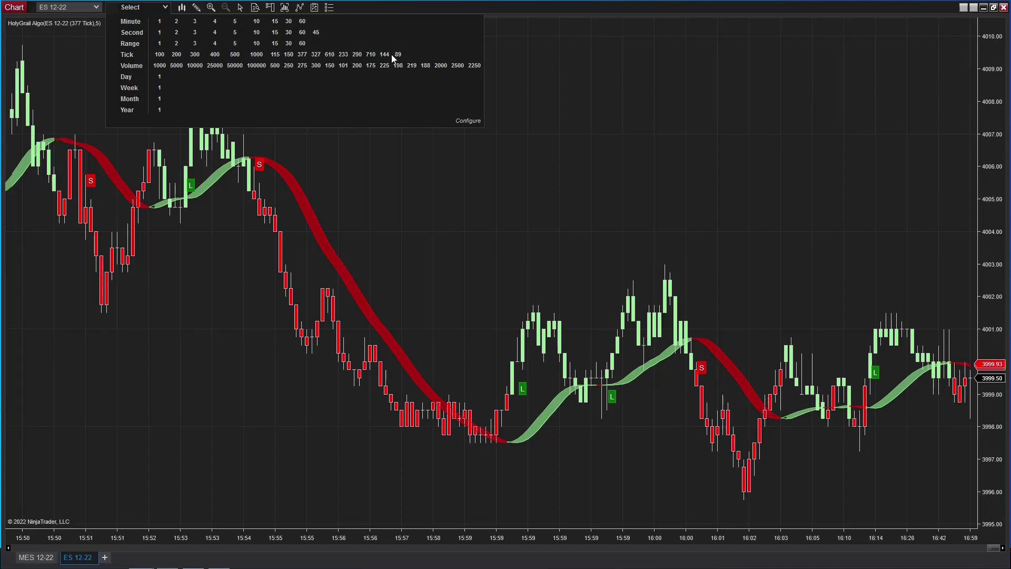
pyautogui.click(605, 55)
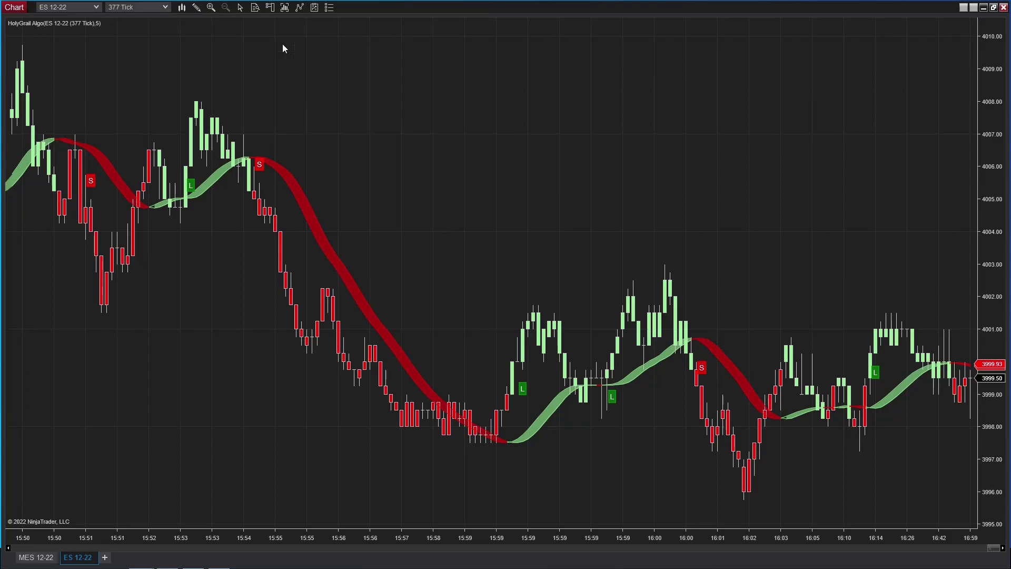
pyautogui.click(165, 7)
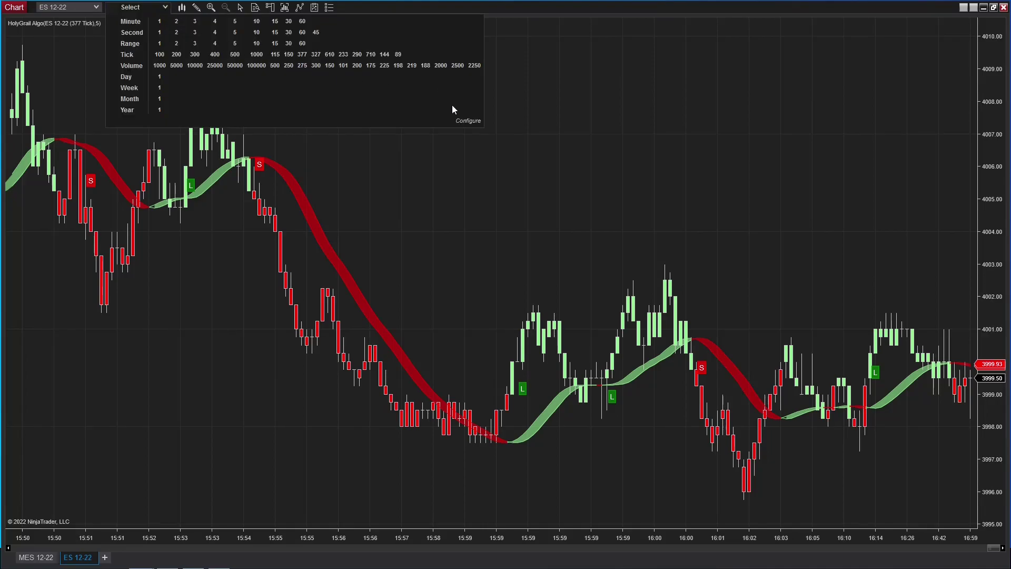
pyautogui.click(468, 122)
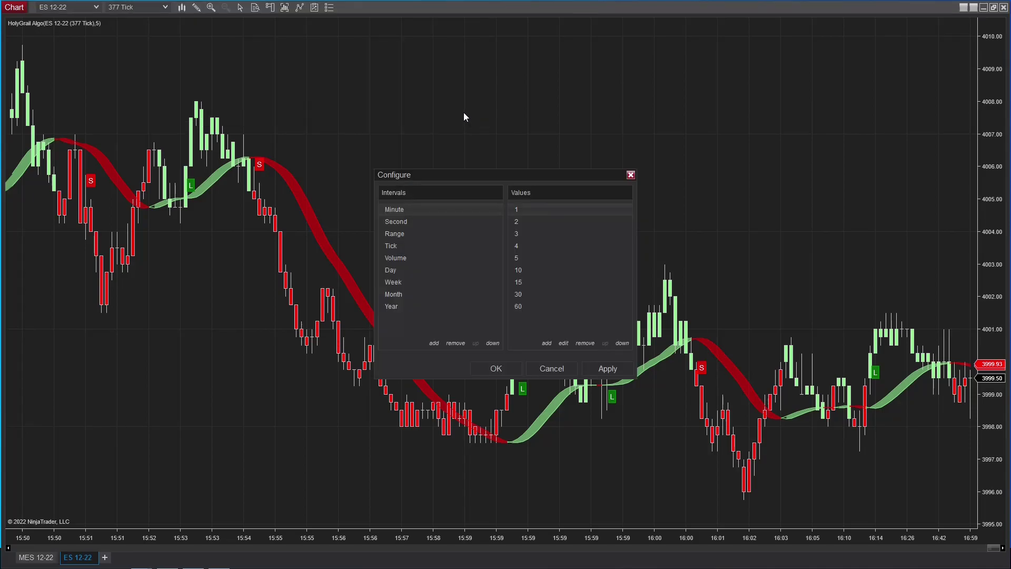
pyautogui.click(393, 246)
pyautogui.scroll(-3, 558, 261)
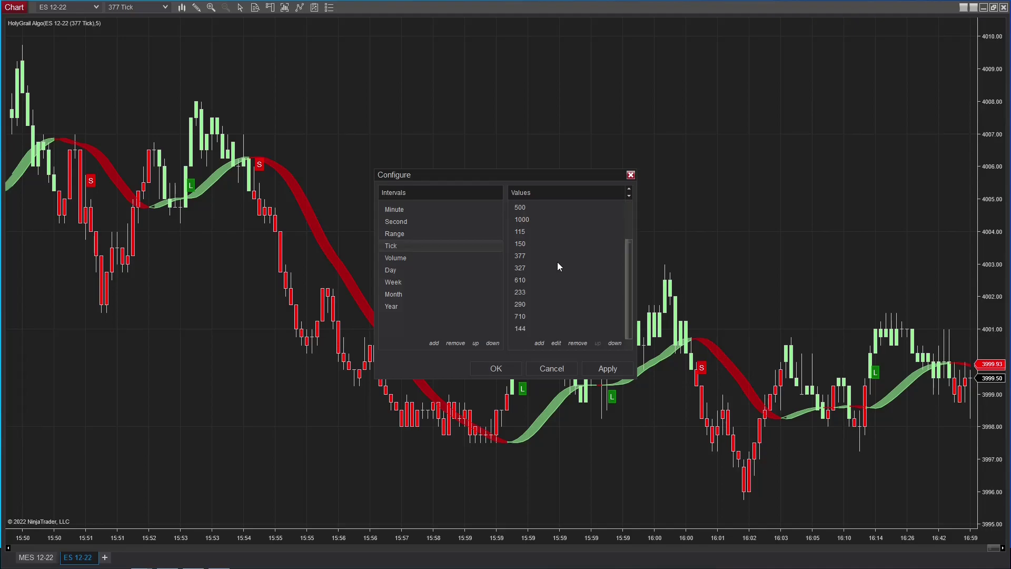
pyautogui.scroll(3, 561, 266)
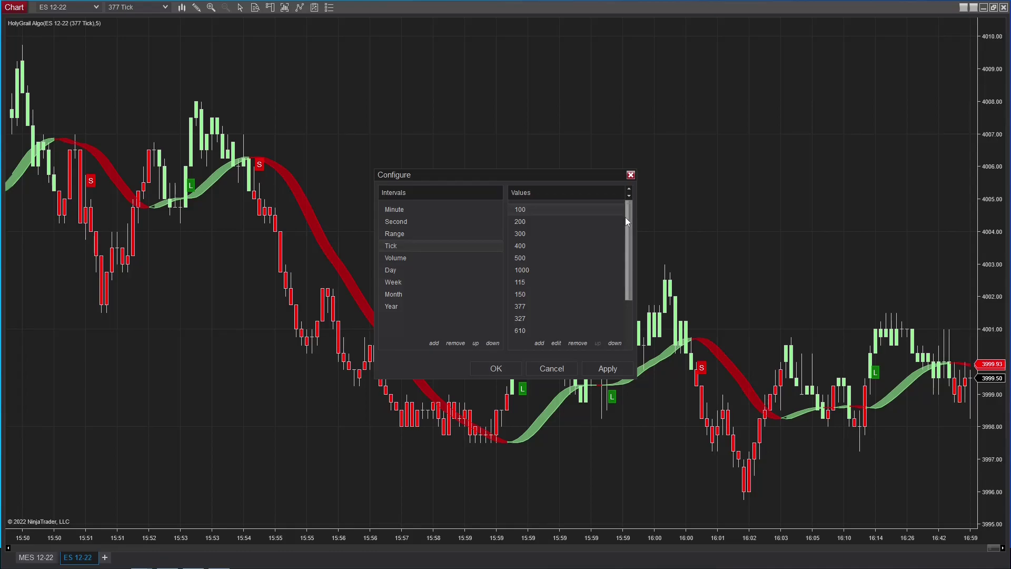
pyautogui.moveTo(628, 216); pyautogui.dragTo(632, 242)
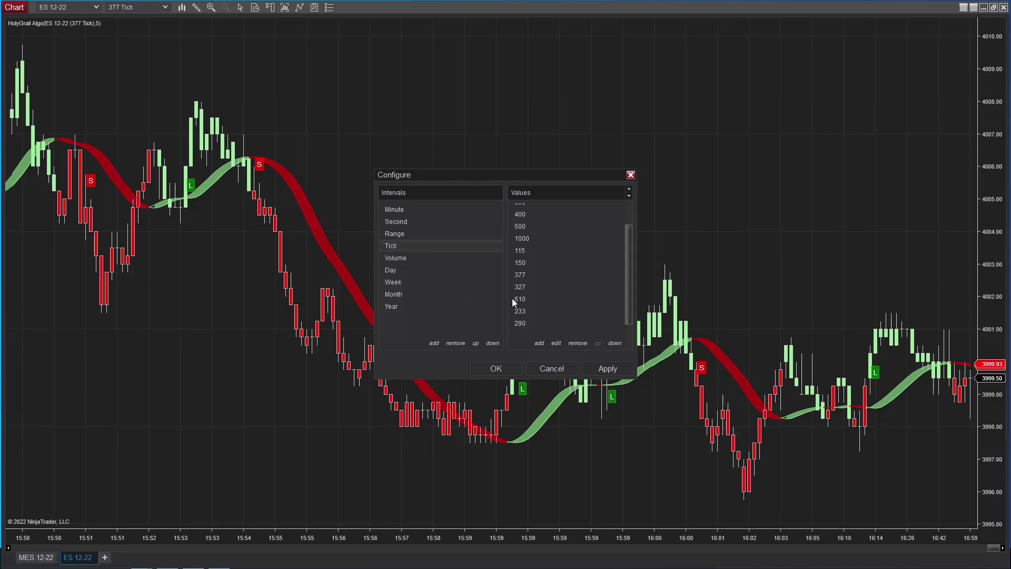
pyautogui.click(539, 343)
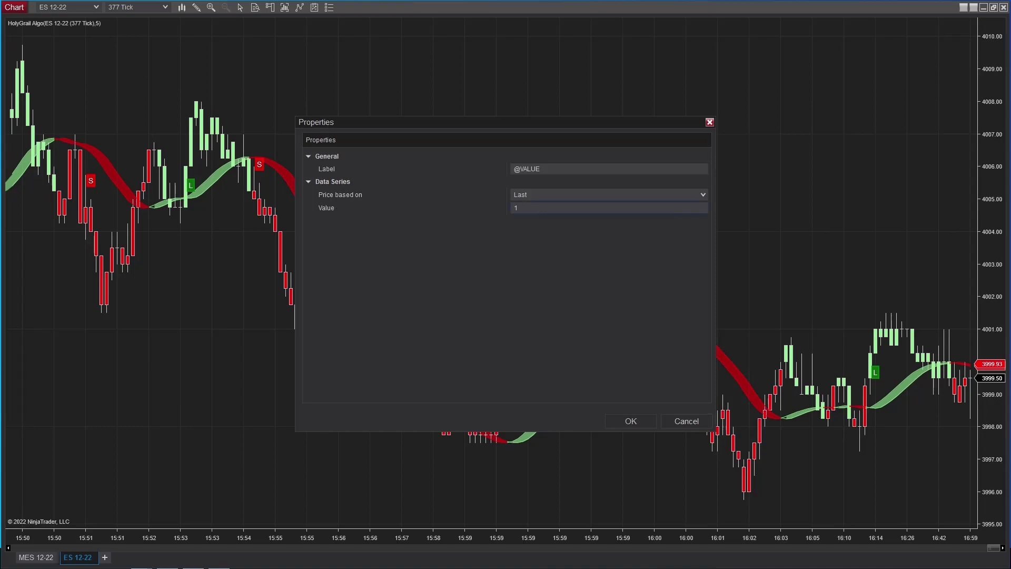
pyautogui.press('Tab')
pyautogui.write('610')
pyautogui.click(630, 421)
pyautogui.scroll(-3, 577, 289)
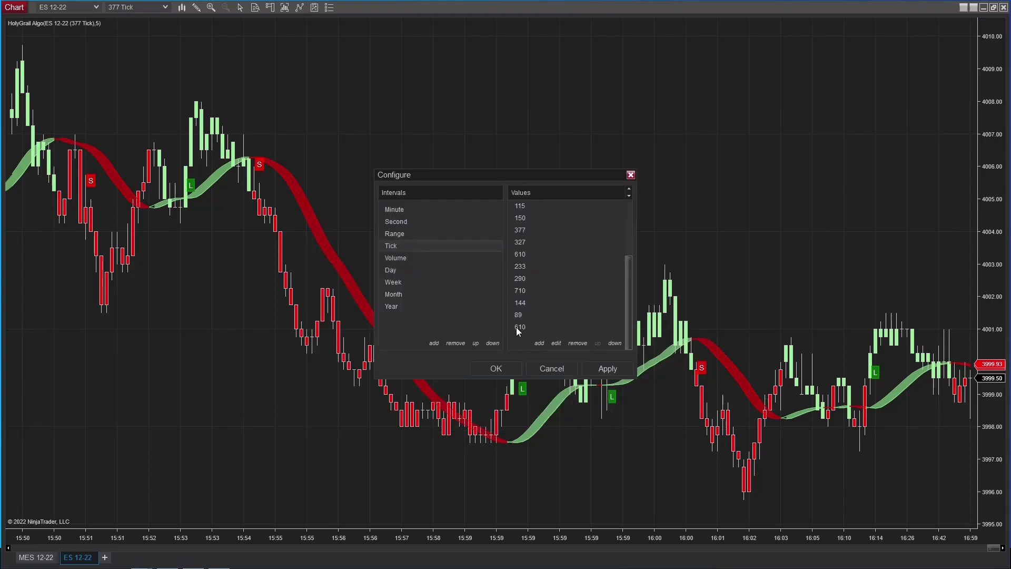
pyautogui.click(520, 327)
pyautogui.click(577, 343)
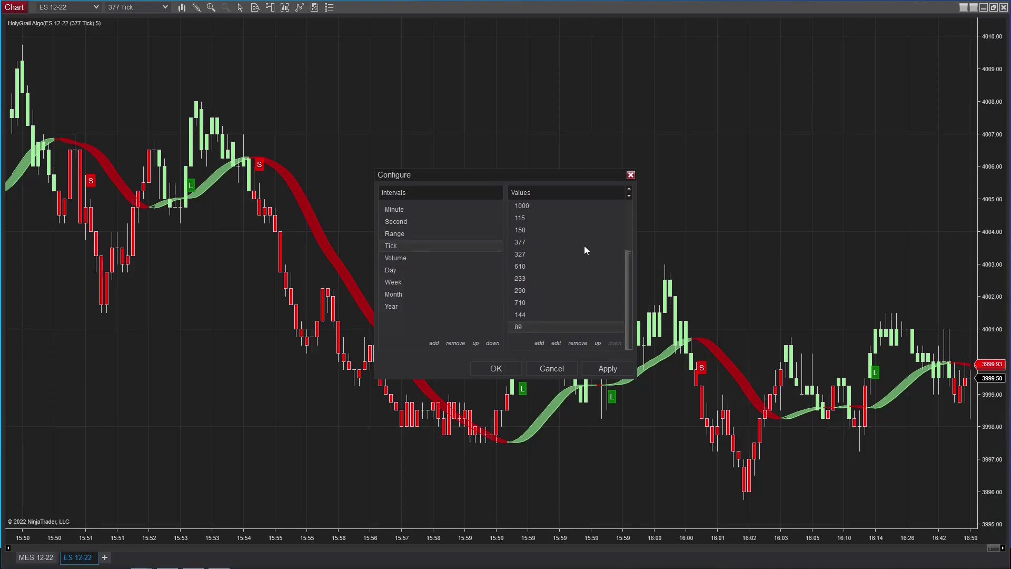
pyautogui.click(631, 175)
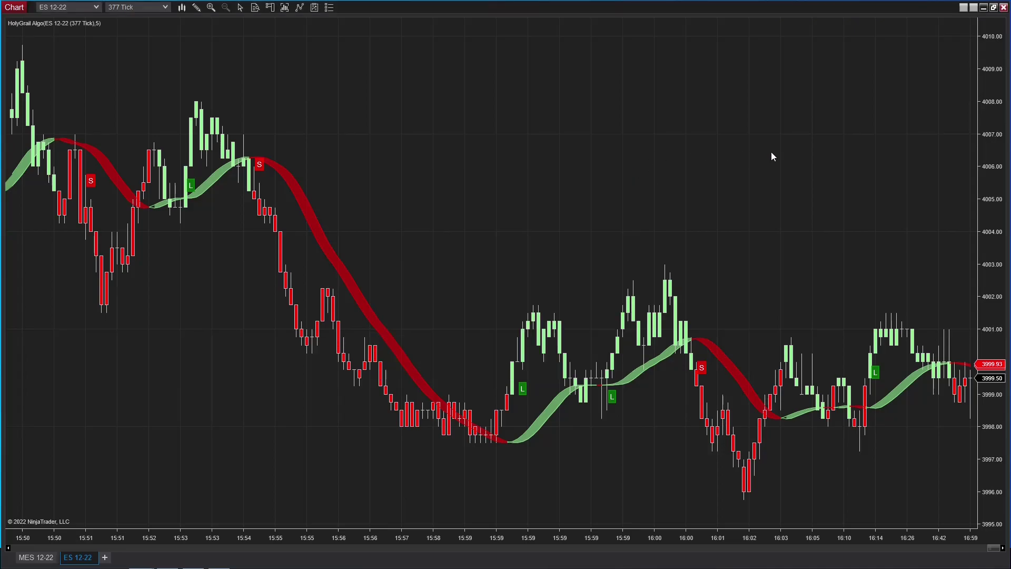
pyautogui.moveTo(771, 152); pyautogui.dragTo(671, 152)
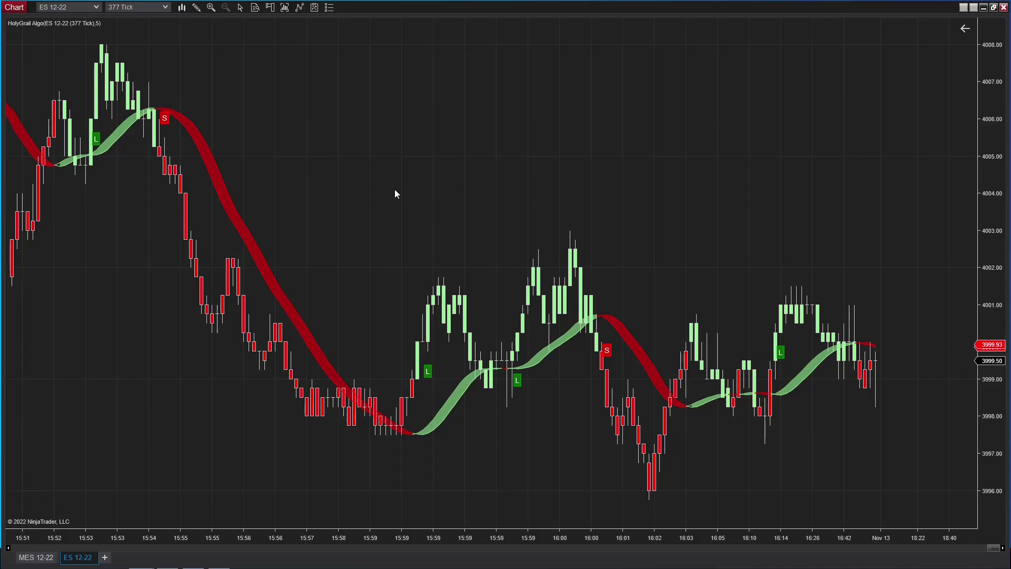
pyautogui.scroll(-10, 441, 537)
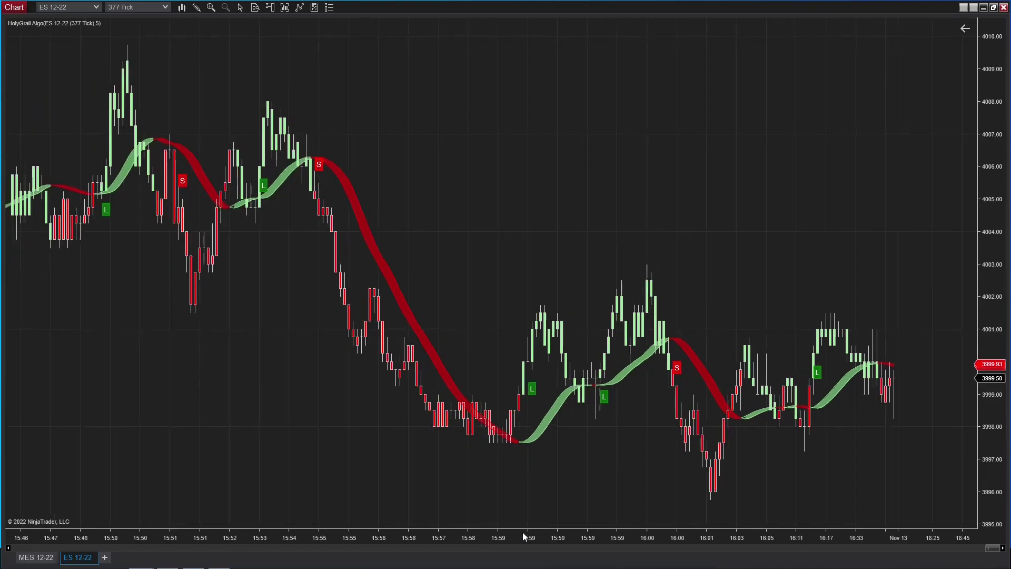
pyautogui.moveTo(528, 482); pyautogui.dragTo(775, 448)
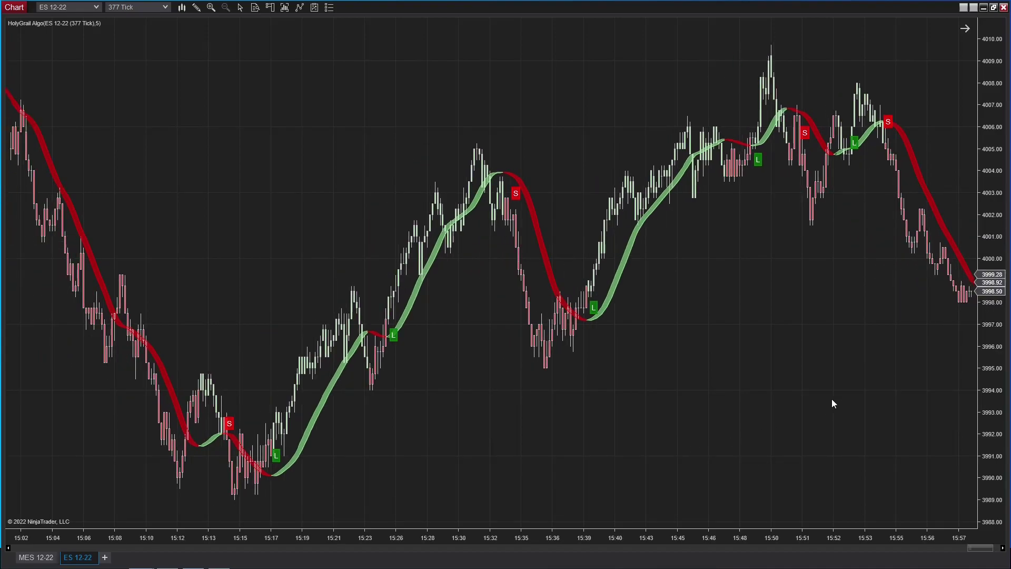
pyautogui.moveTo(830, 404); pyautogui.dragTo(784, 410)
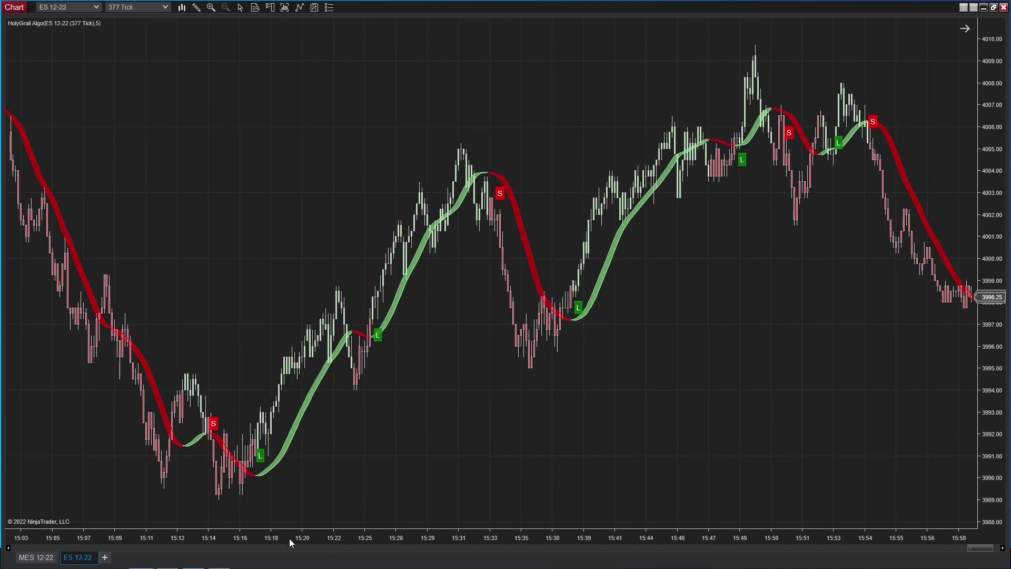
pyautogui.scroll(1, 286, 539)
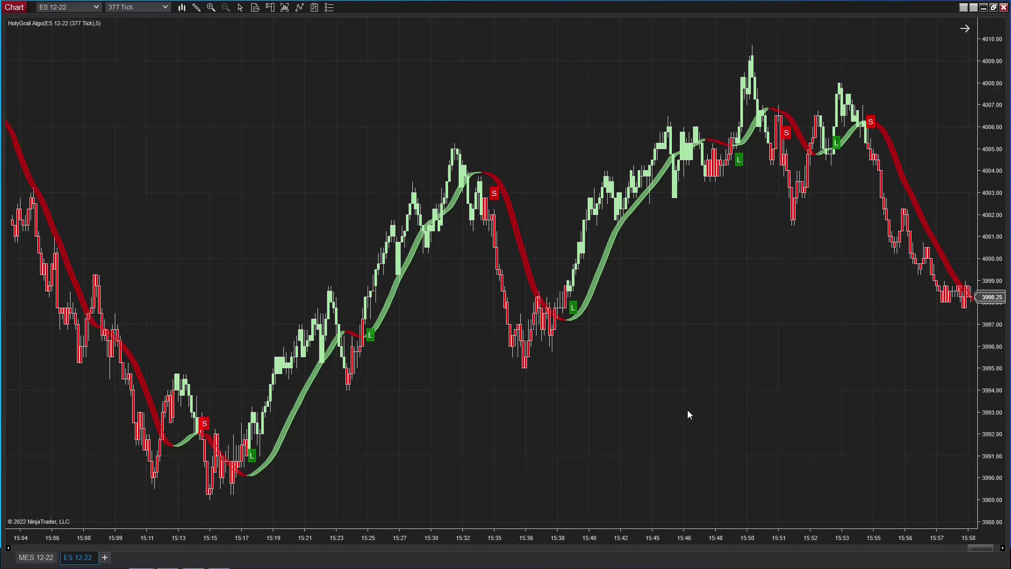
pyautogui.scroll(5, 458, 456)
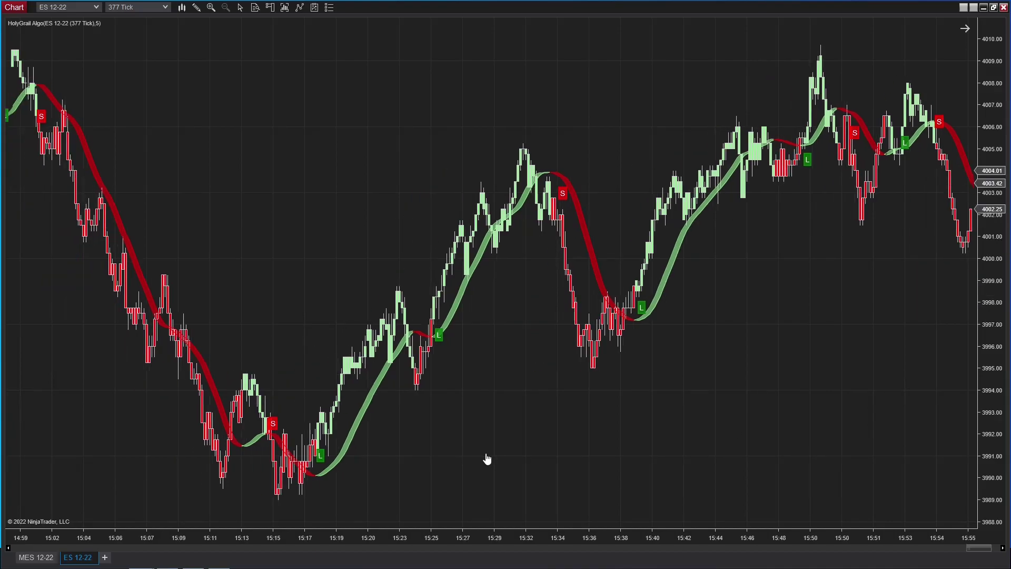
pyautogui.scroll(20, 426, 446)
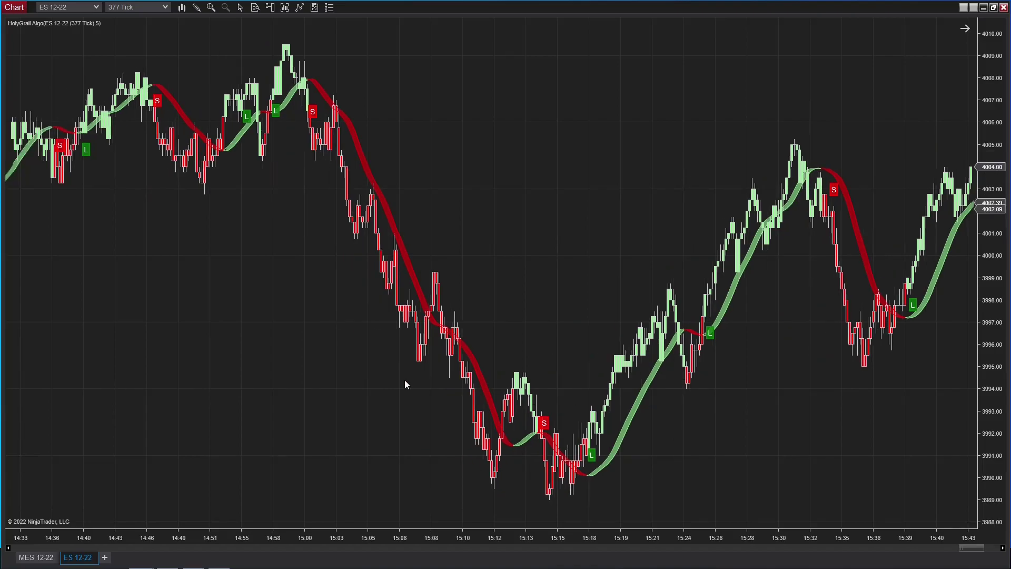
pyautogui.scroll(-12, 501, 379)
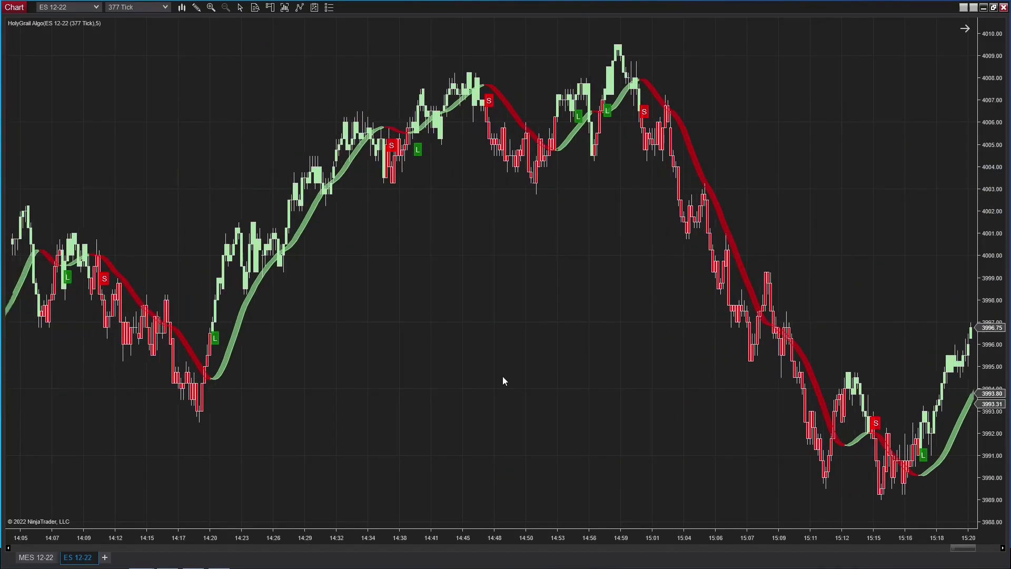
# Step: Load the NQ 12-22 contract on 610 Tick bars and scroll back through its history
pyautogui.click(67, 11)
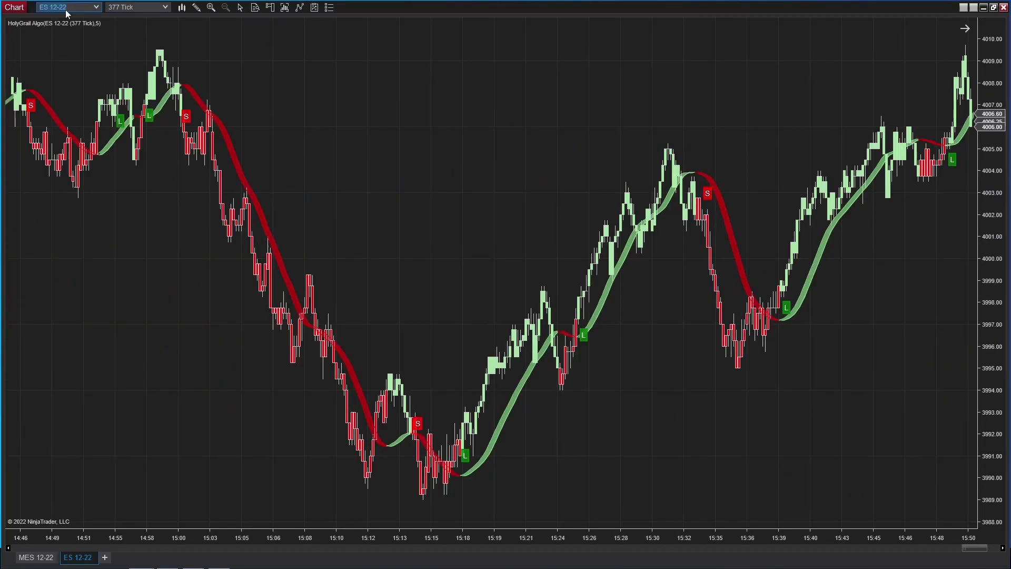
pyautogui.write('NQ')
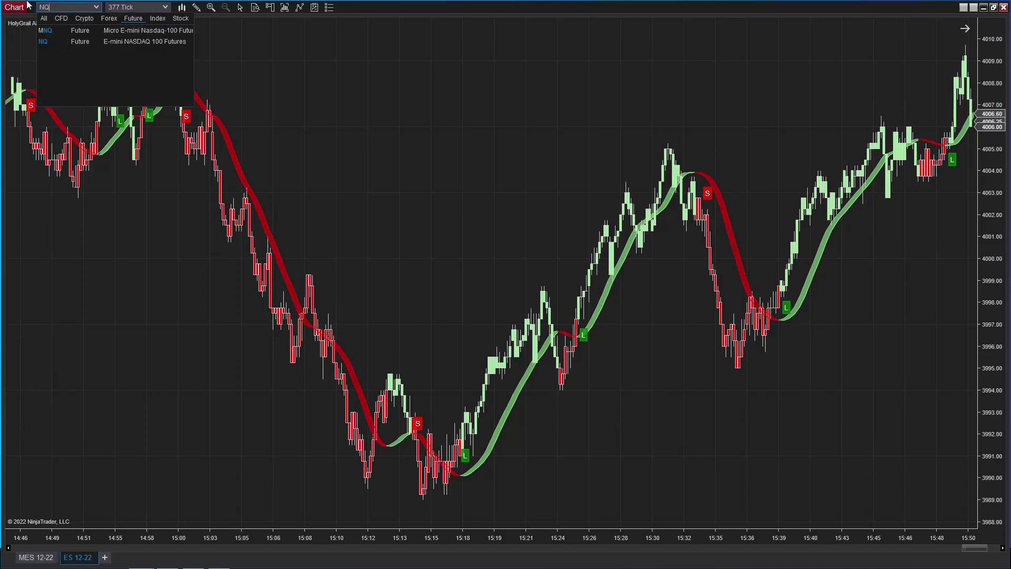
pyautogui.click(87, 43)
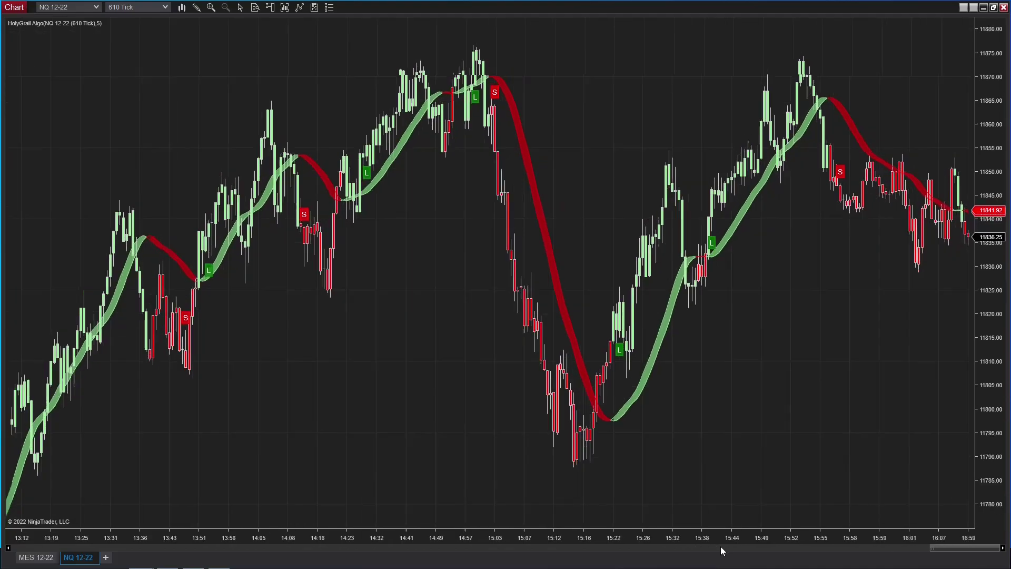
pyautogui.scroll(10, 513, 456)
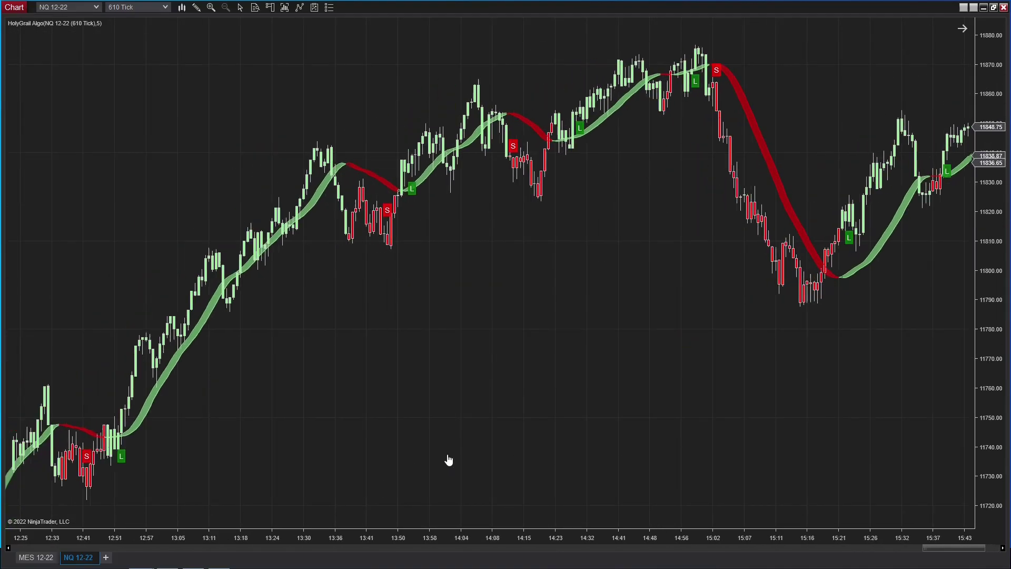
pyautogui.scroll(5, 481, 416)
pyautogui.scroll(8, 422, 327)
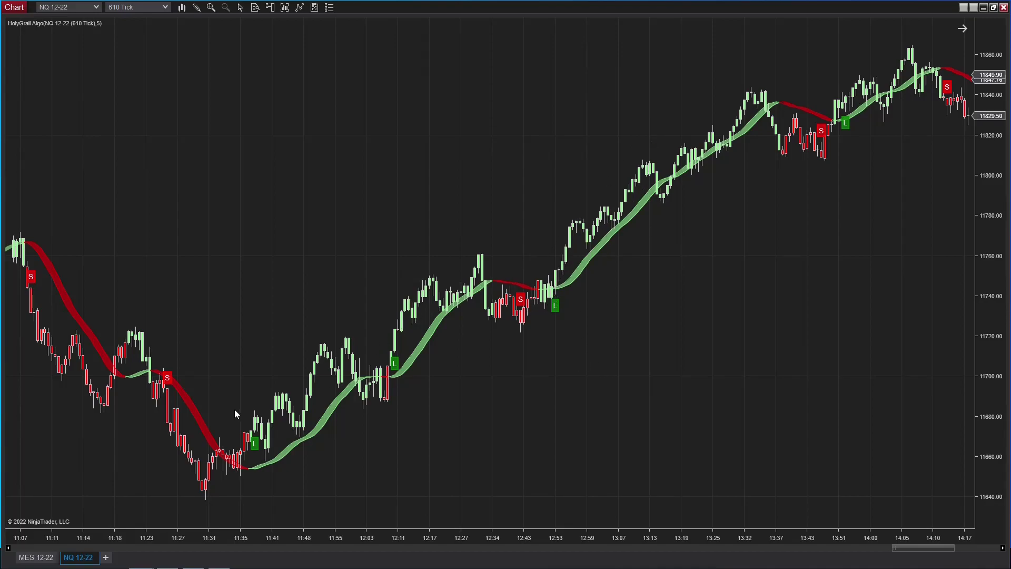
# Step: Put the NQ 12-22 chart on 1 Minute bars and scroll back to earlier L/S signals
pyautogui.click(165, 7)
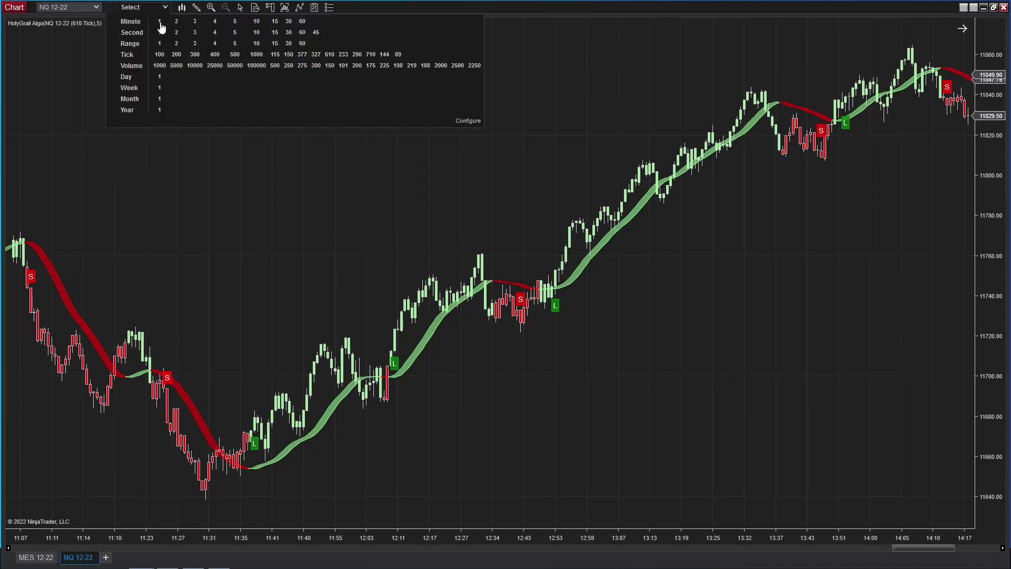
pyautogui.press('Escape')
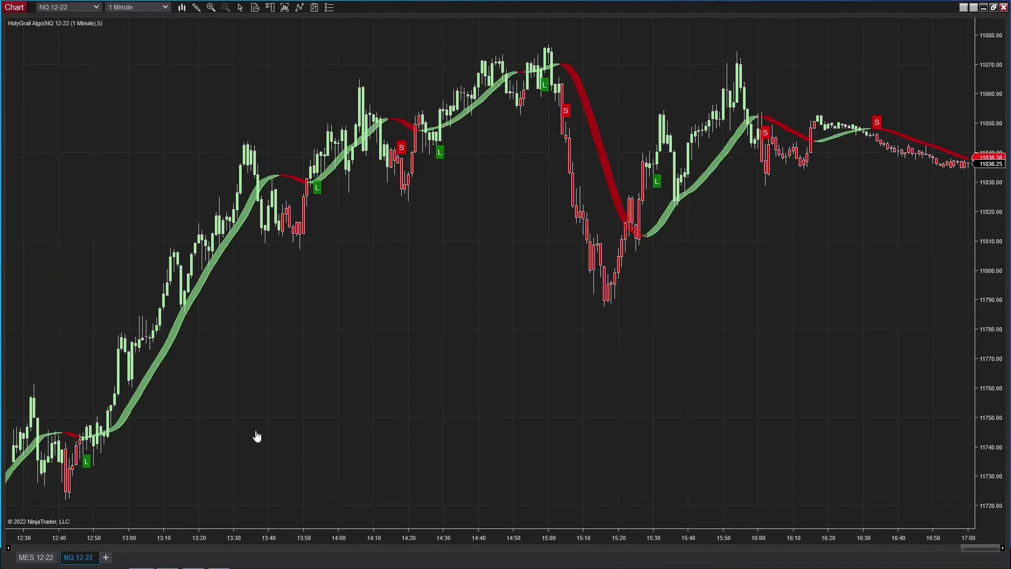
pyautogui.scroll(15, 256, 436)
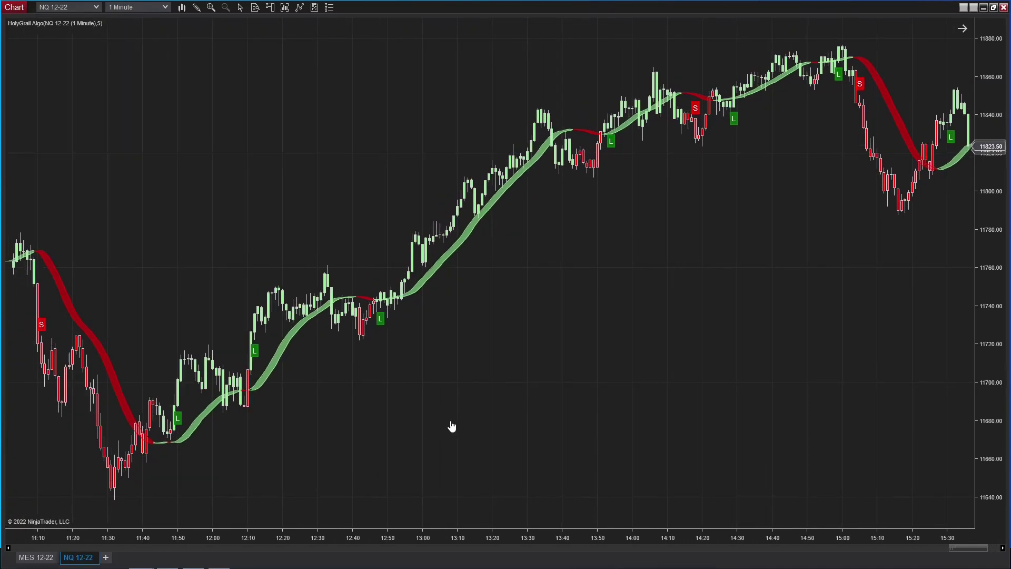
pyautogui.scroll(5, 451, 426)
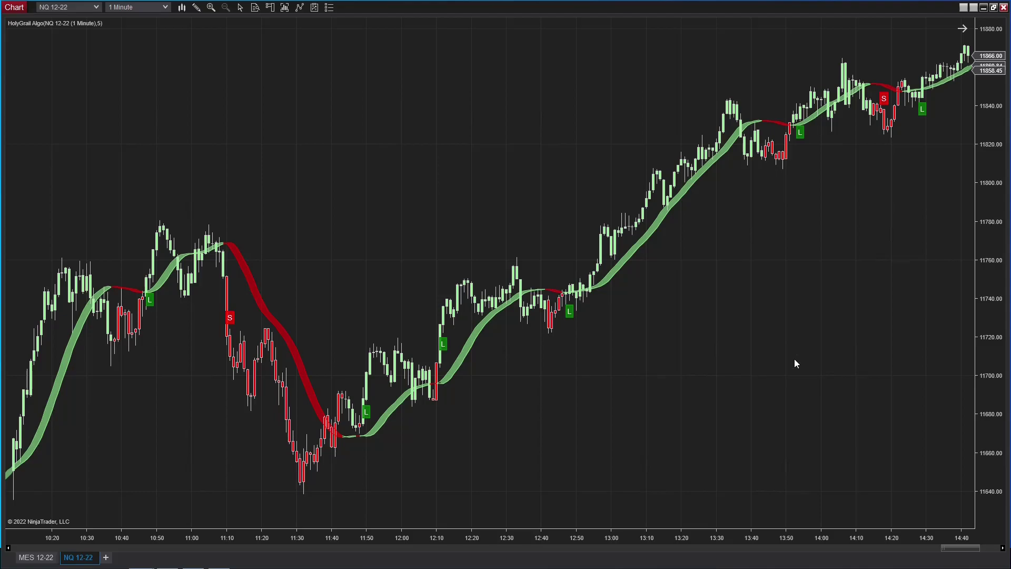
pyautogui.moveTo(798, 323); pyautogui.dragTo(749, 328)
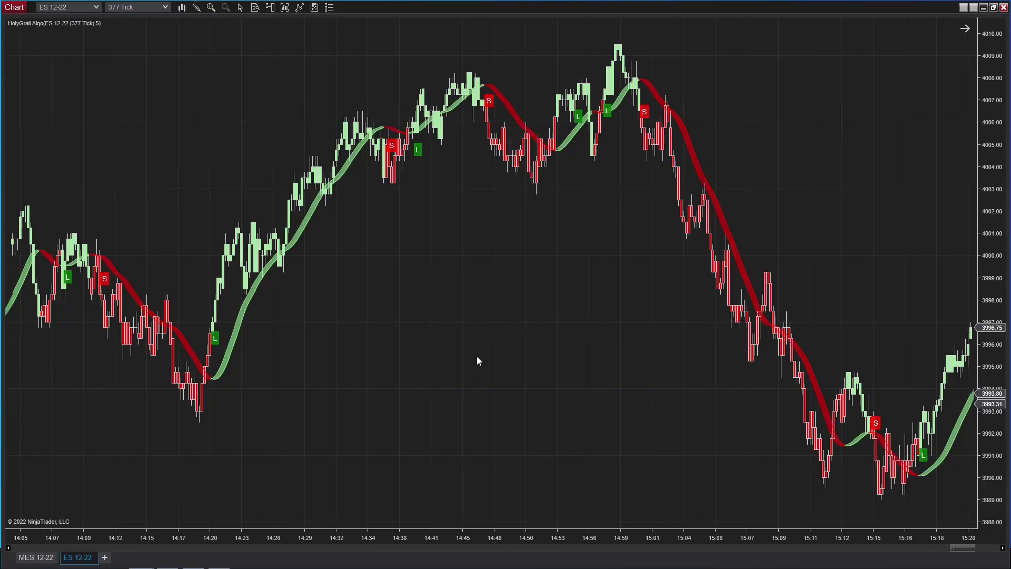